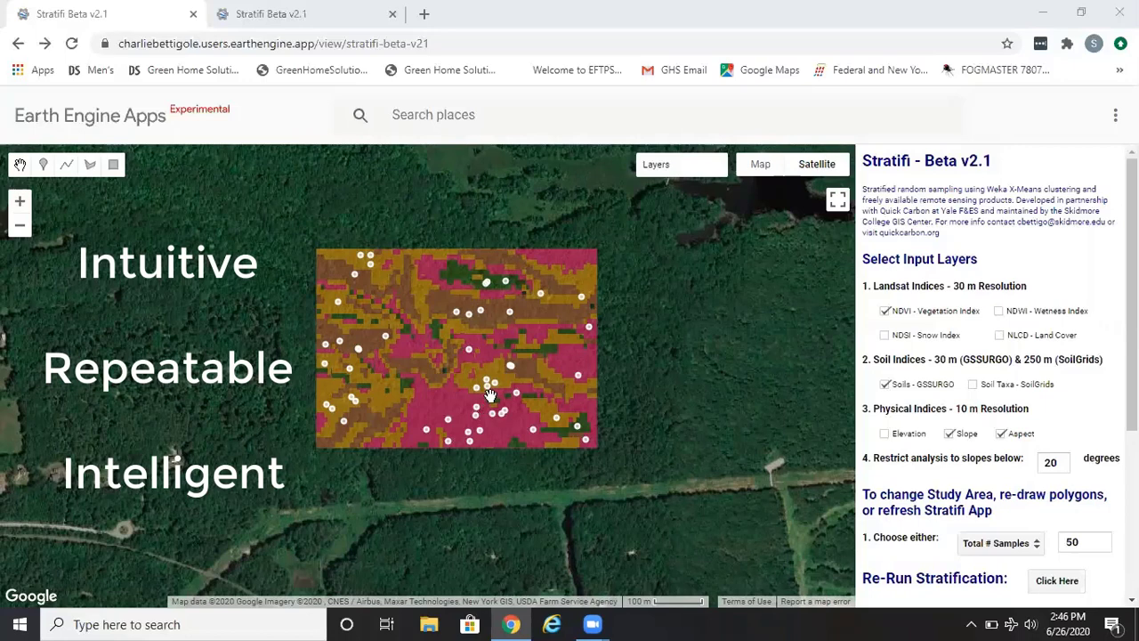
- Switch to the second Stratifi Beta tab and look around the map
left_click(355, 27)
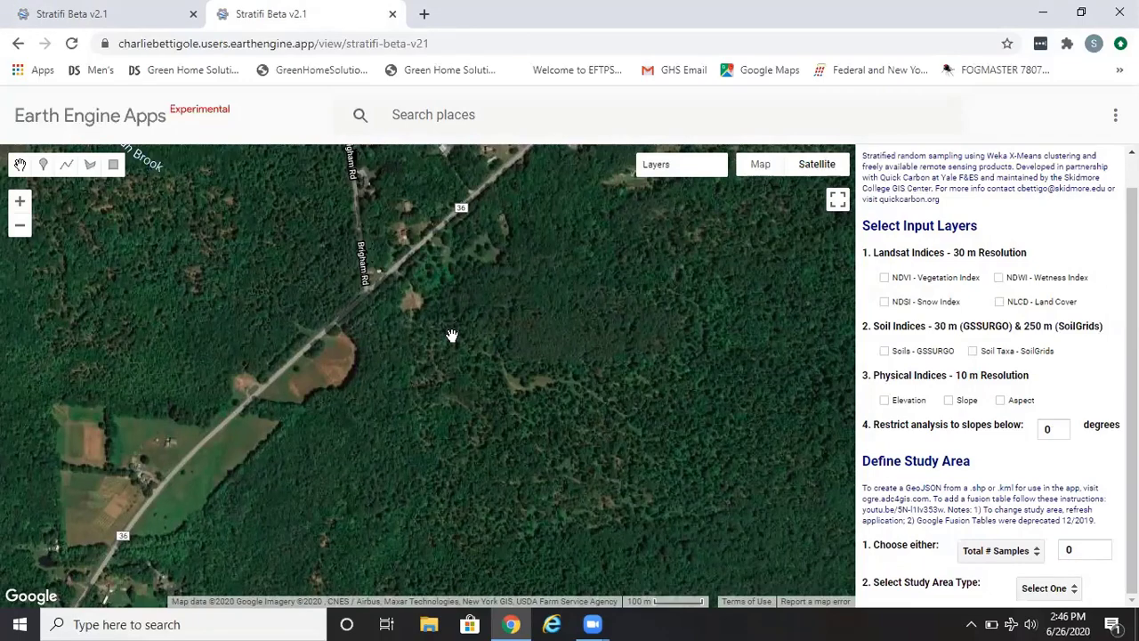
left_click_drag(451, 335, 362, 418)
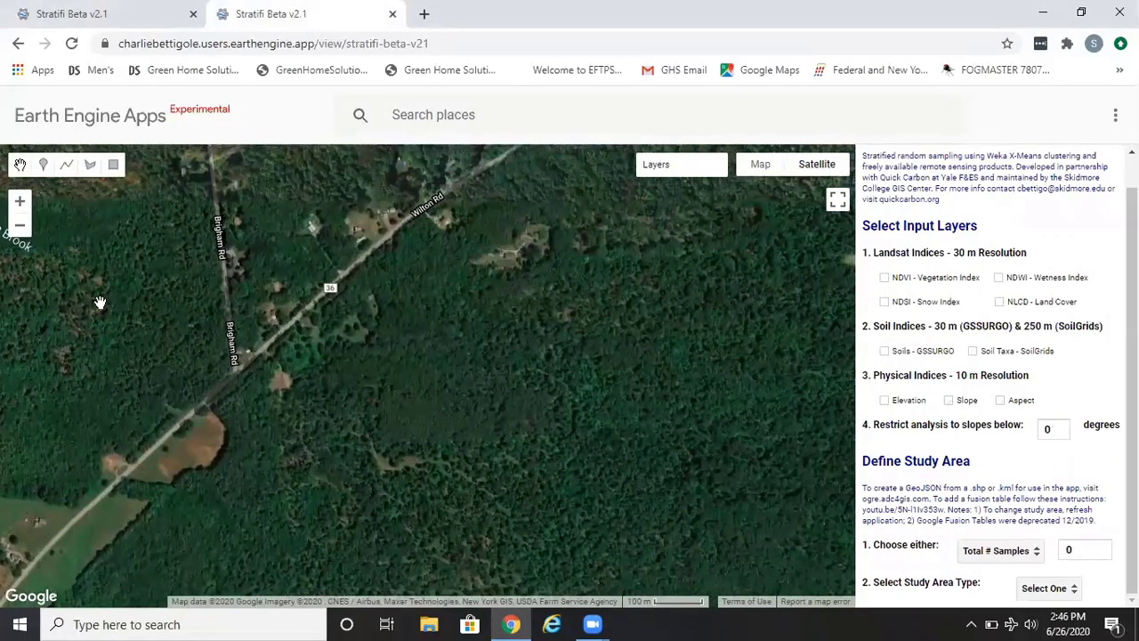
left_click(19, 201)
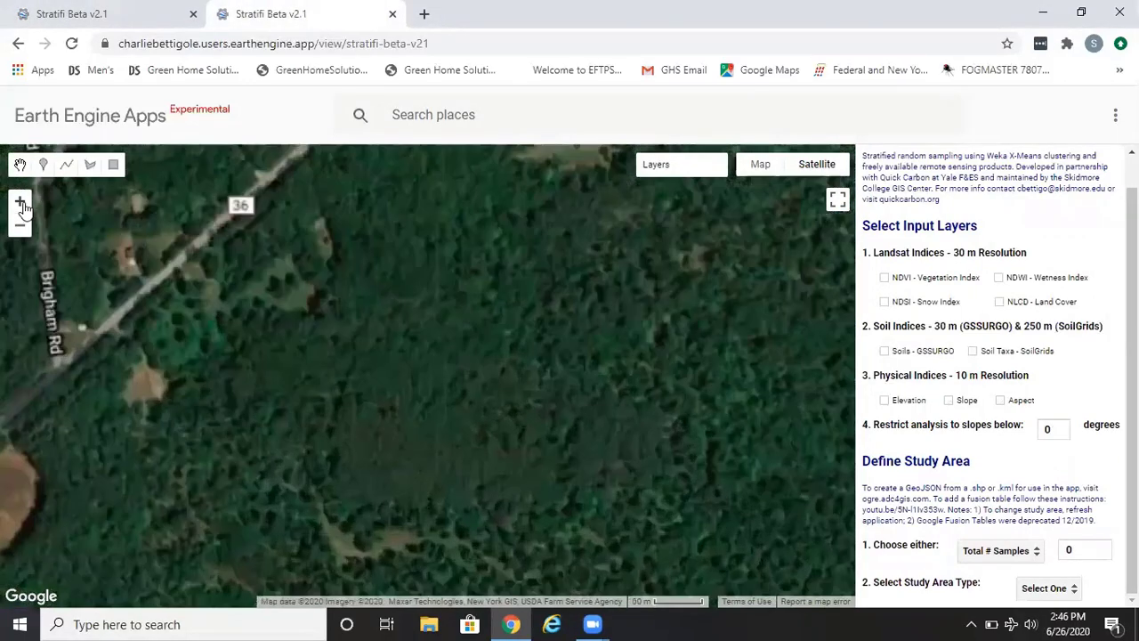
left_click(21, 225)
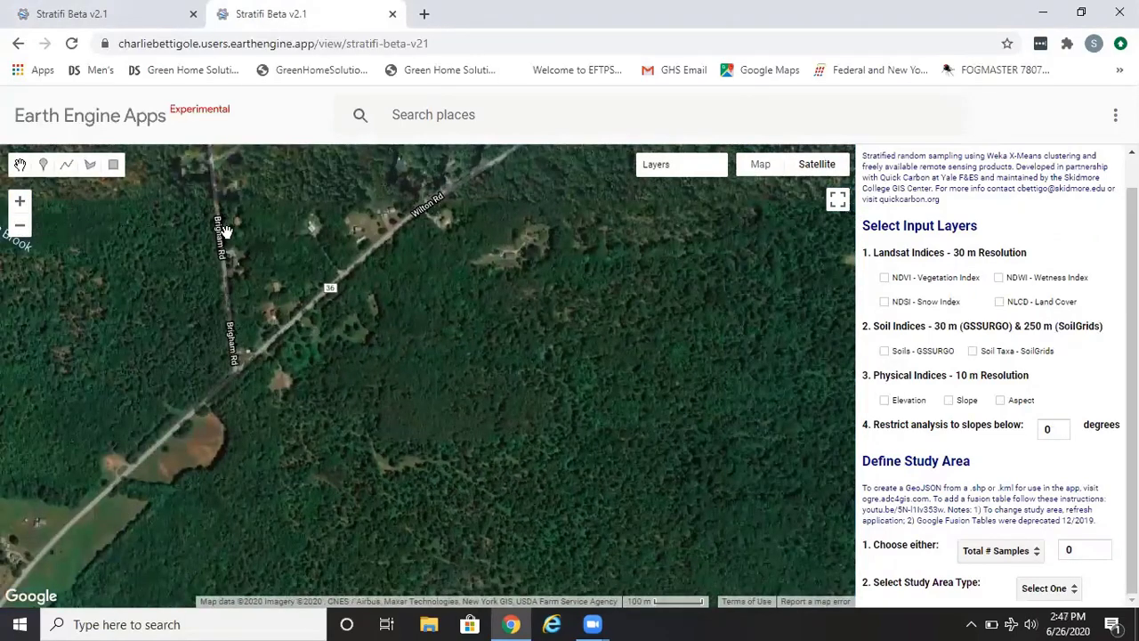
- Preview the Map basemap with Terrain enabled, then return to Satellite imagery
mouse_move(825, 171)
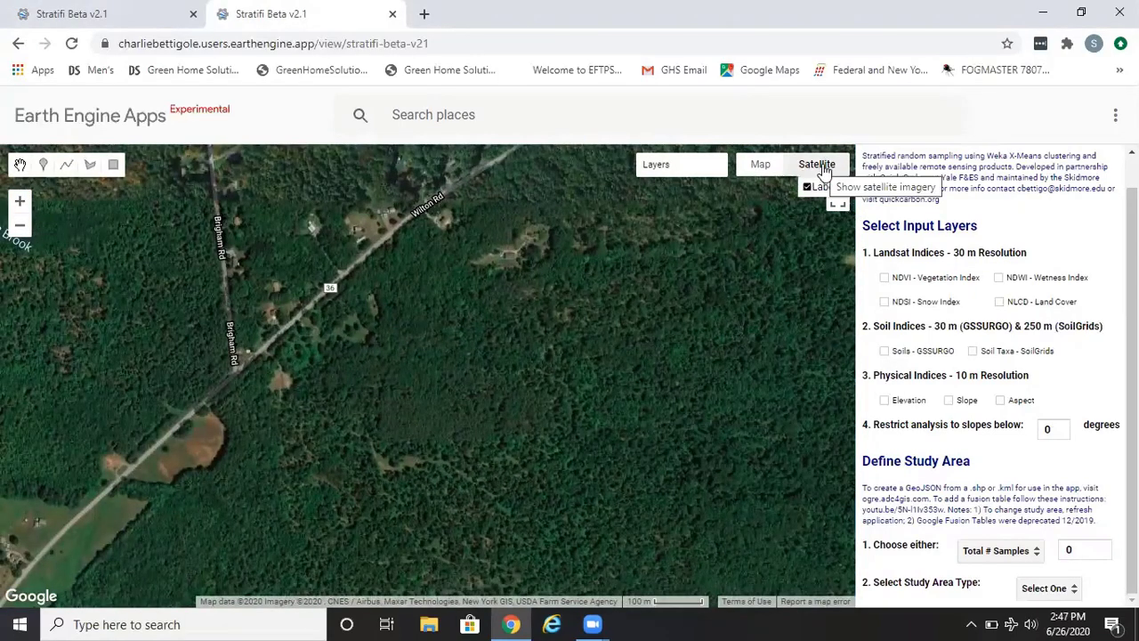
left_click(763, 168)
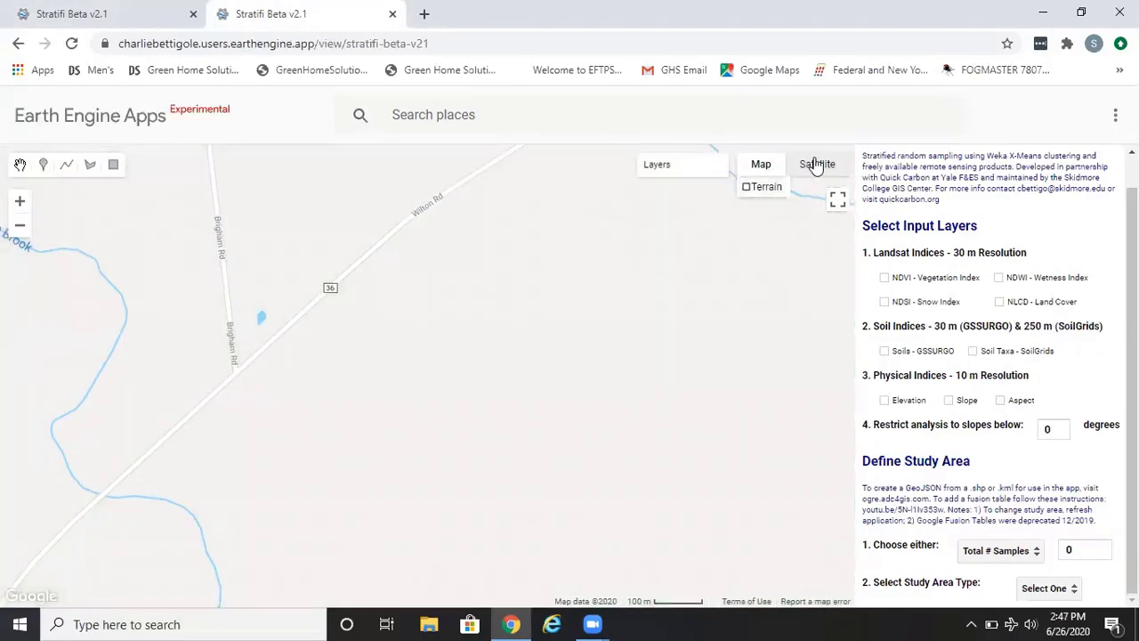
left_click(770, 191)
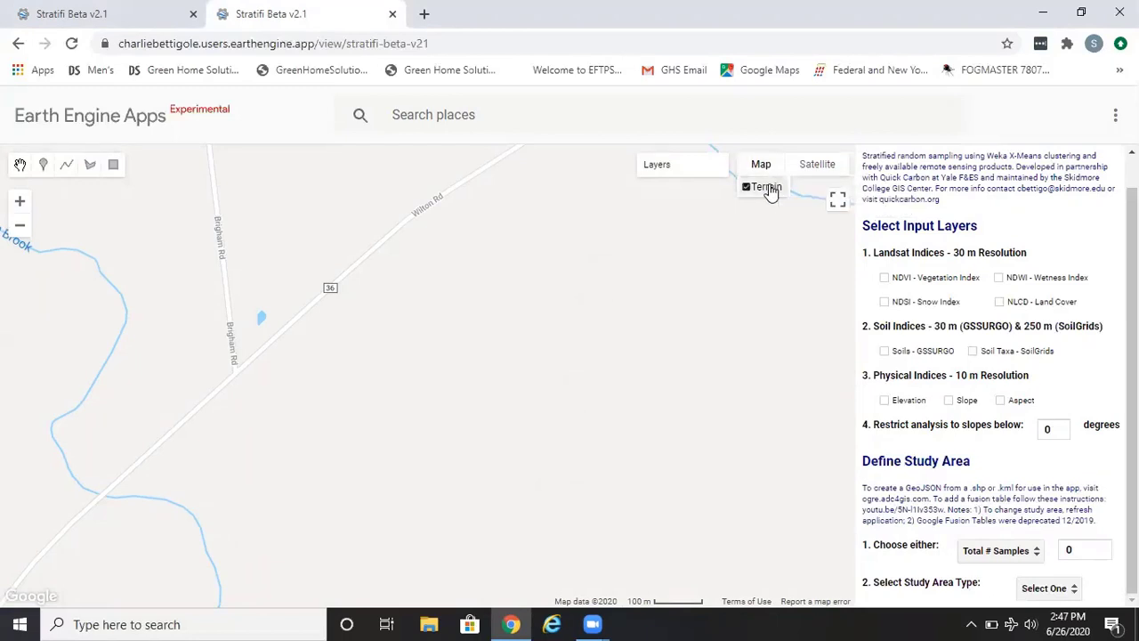
mouse_move(656, 259)
left_mouse_down()
mouse_move(457, 345)
mouse_move(446, 336)
left_mouse_up()
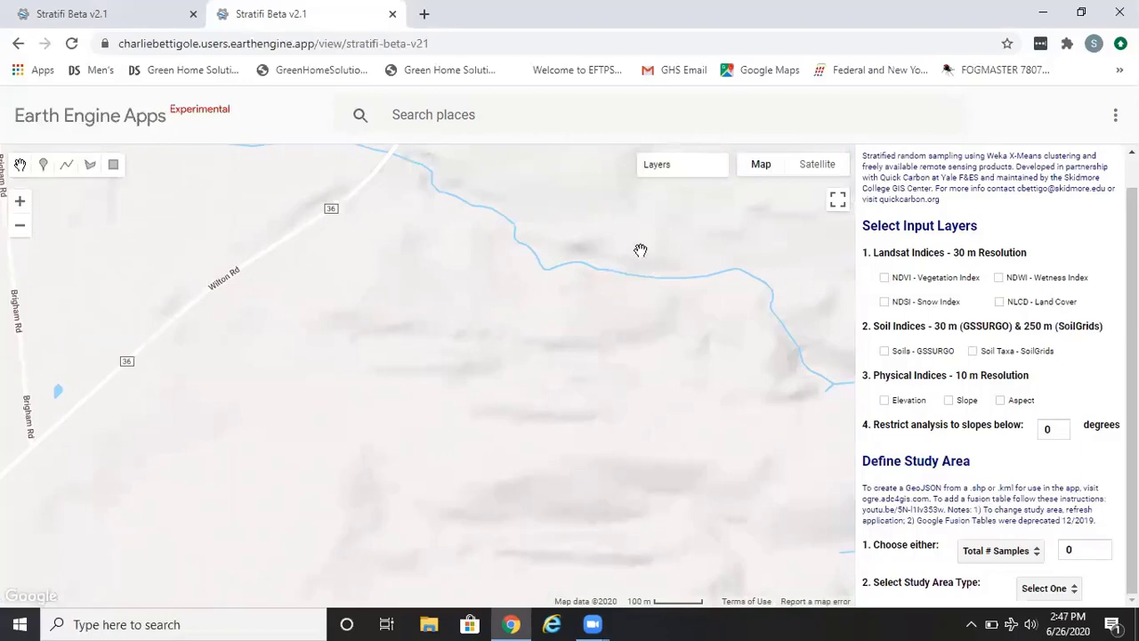
left_click(816, 163)
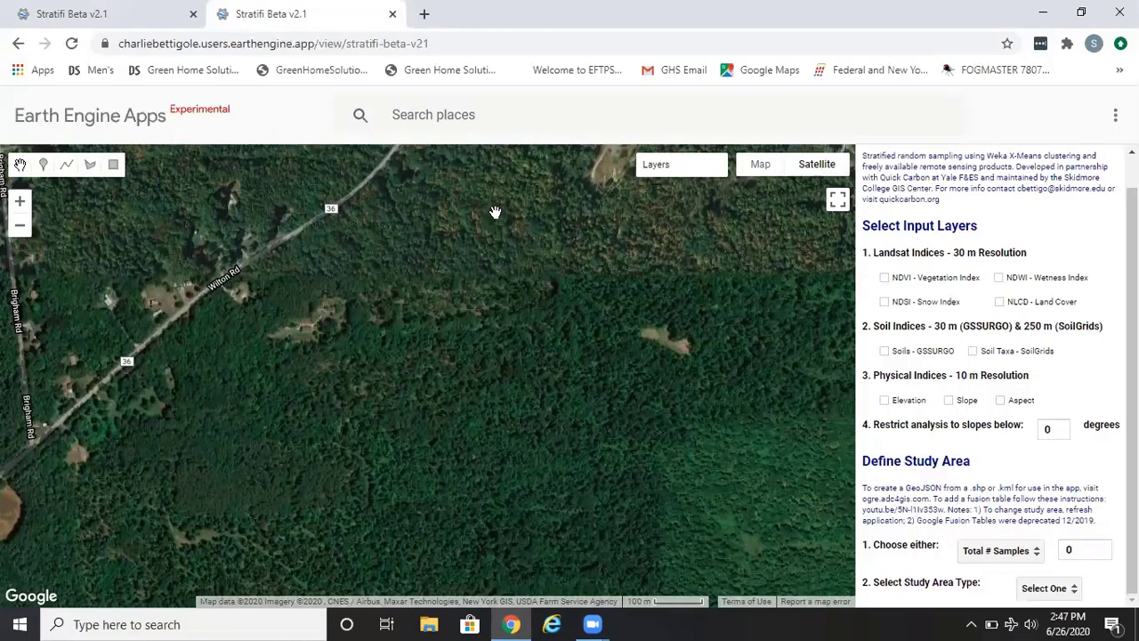
- Search for Skidmore College, North Broadway, Saratoga Springs, NY, USA and go to the wooded area north of campus
left_click(443, 119)
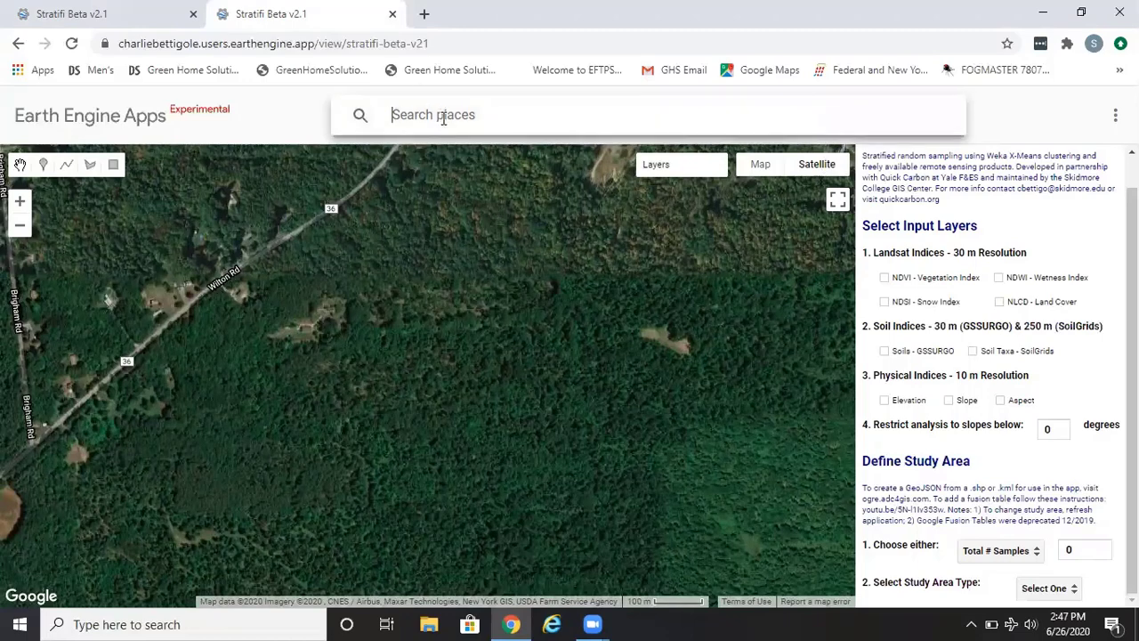
type("skid")
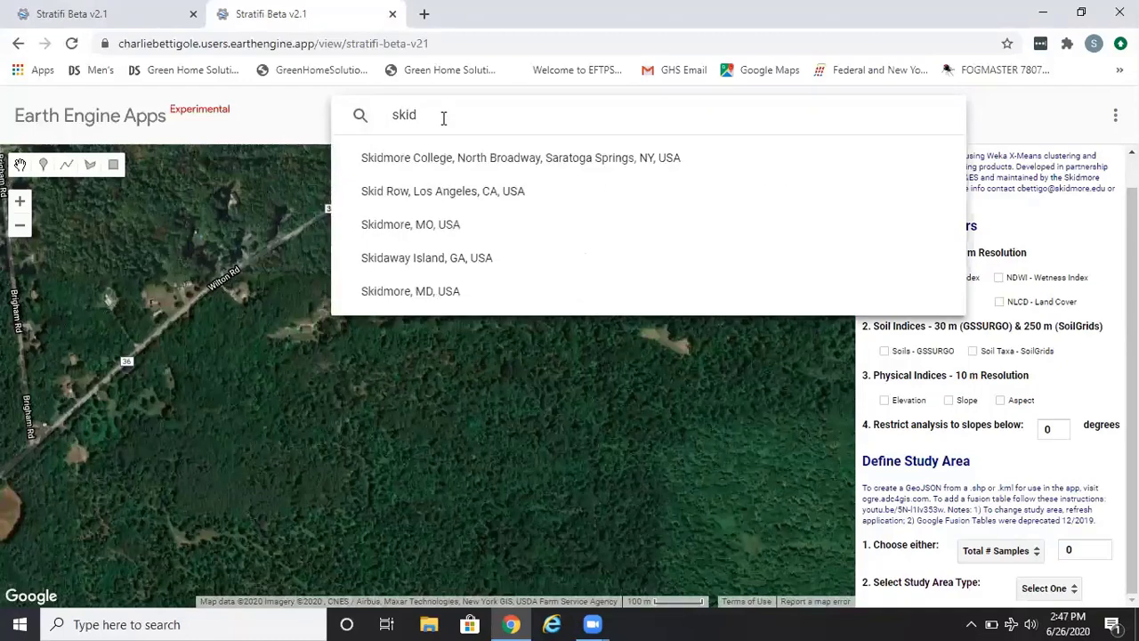
left_click(465, 159)
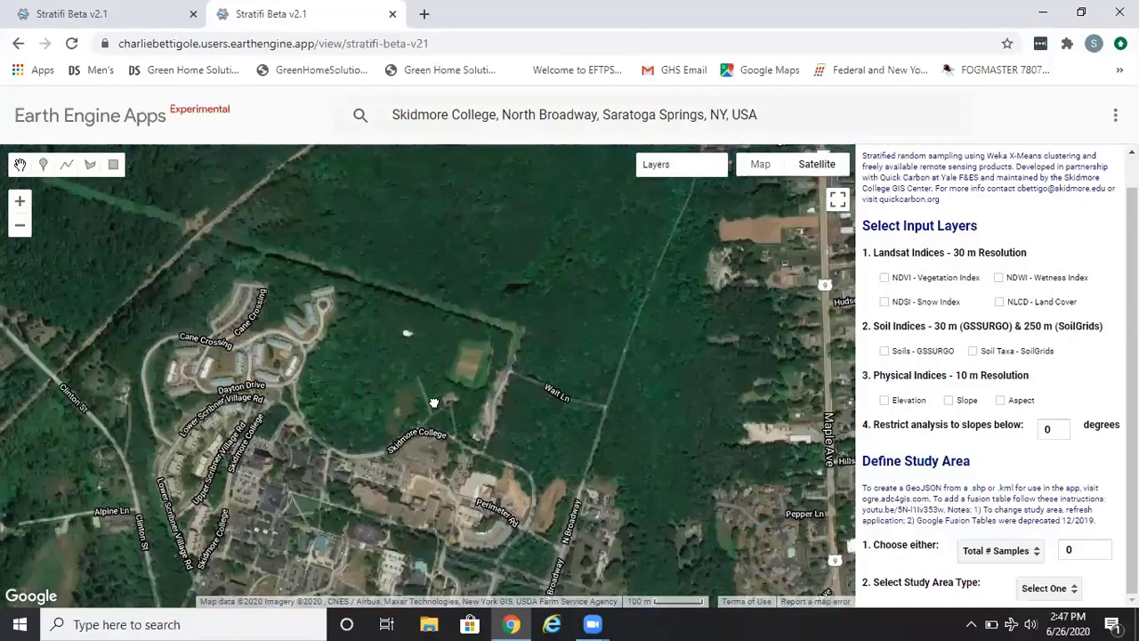
left_click_drag(435, 403, 417, 531)
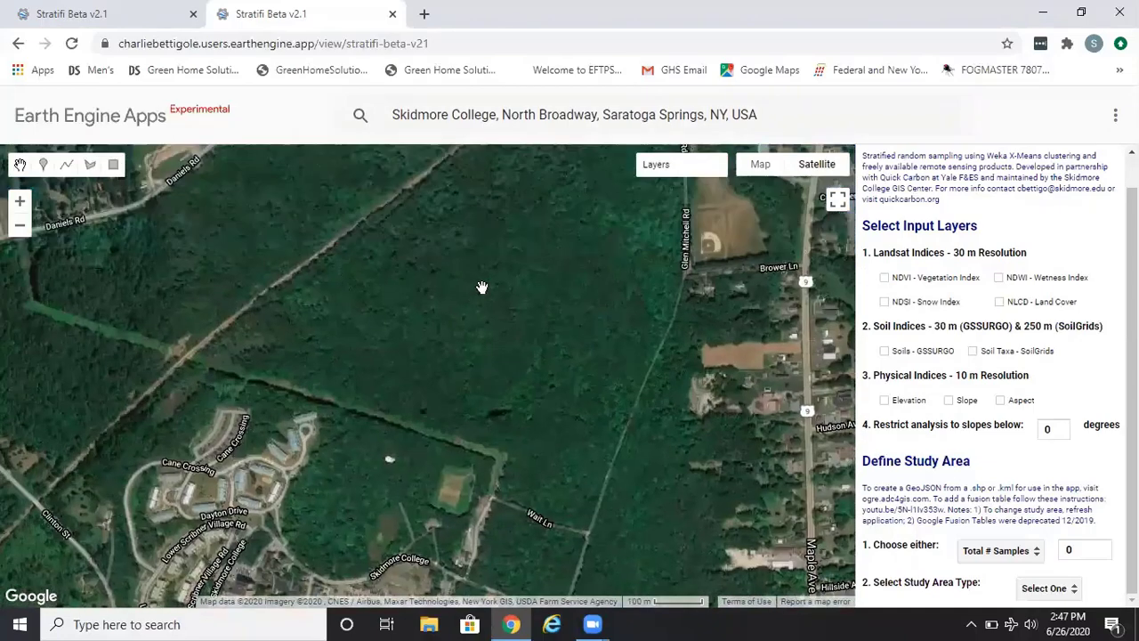
left_click_drag(482, 288, 413, 363)
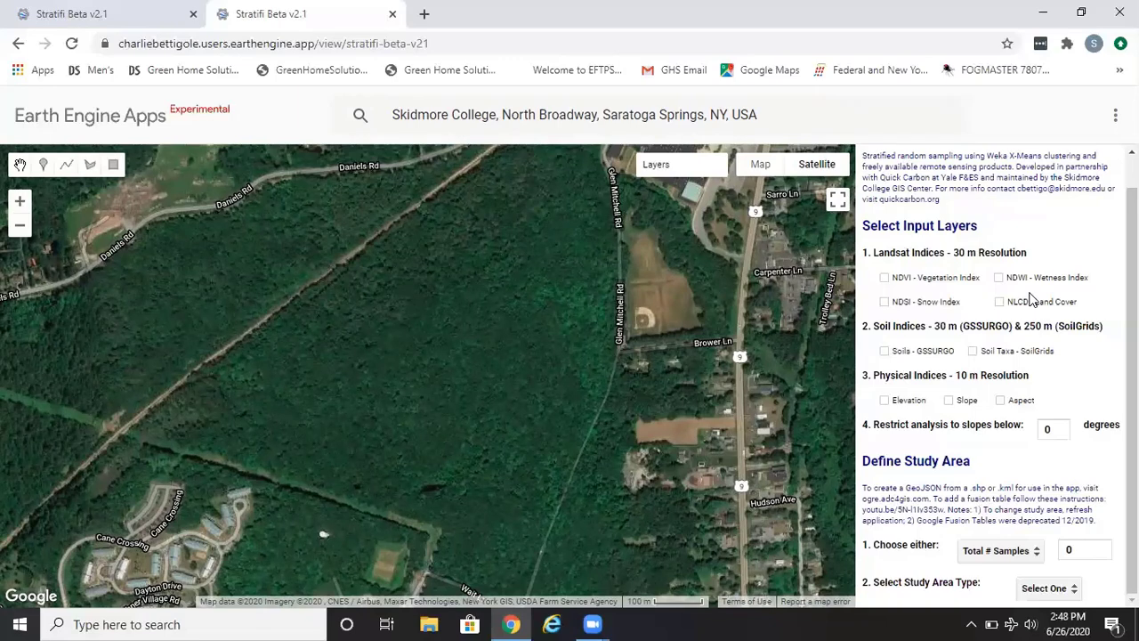
- Select NDVI - Vegetation Index, Soils - GSSURGO, Slope and Aspect as input layers
left_click(884, 278)
left_click(891, 352)
left_click(950, 401)
left_click(1001, 401)
- Restrict the analysis to slopes below 20 degrees
double_click(1053, 427)
type("2")
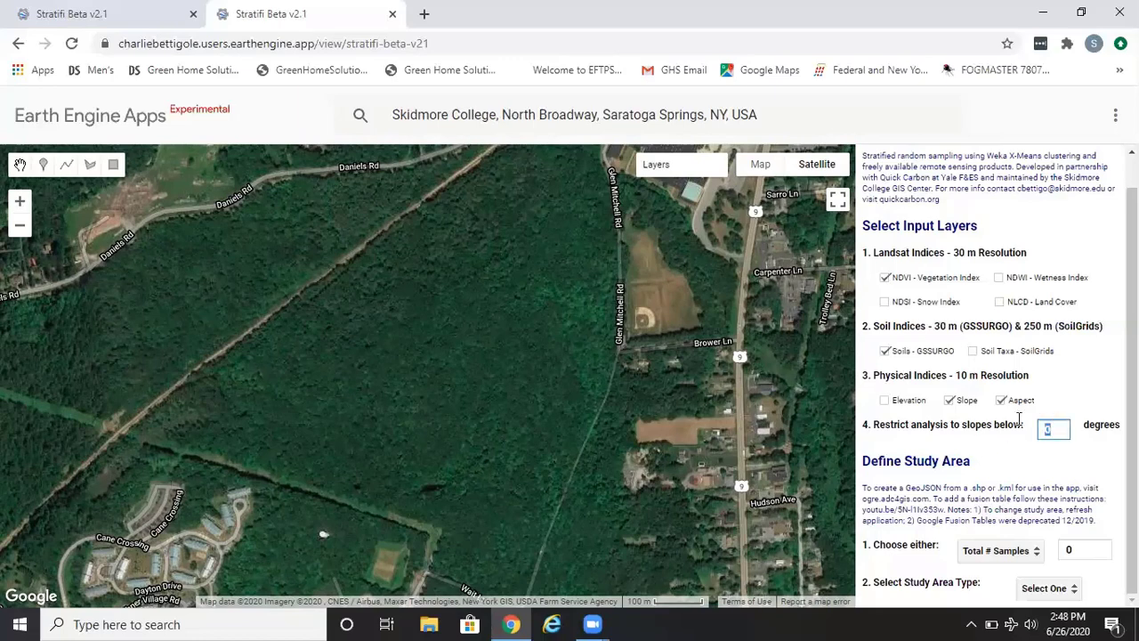
type("0")
left_click(1009, 445)
- Choose Total # Samples and set the number of samples to 50
left_click(1005, 553)
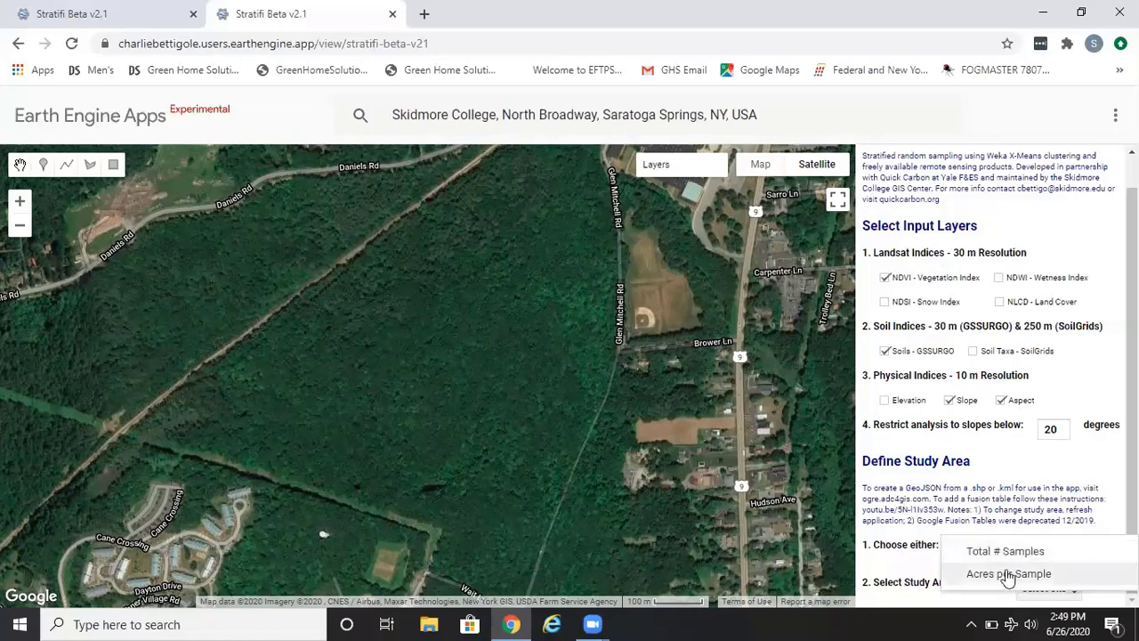
left_click(1012, 551)
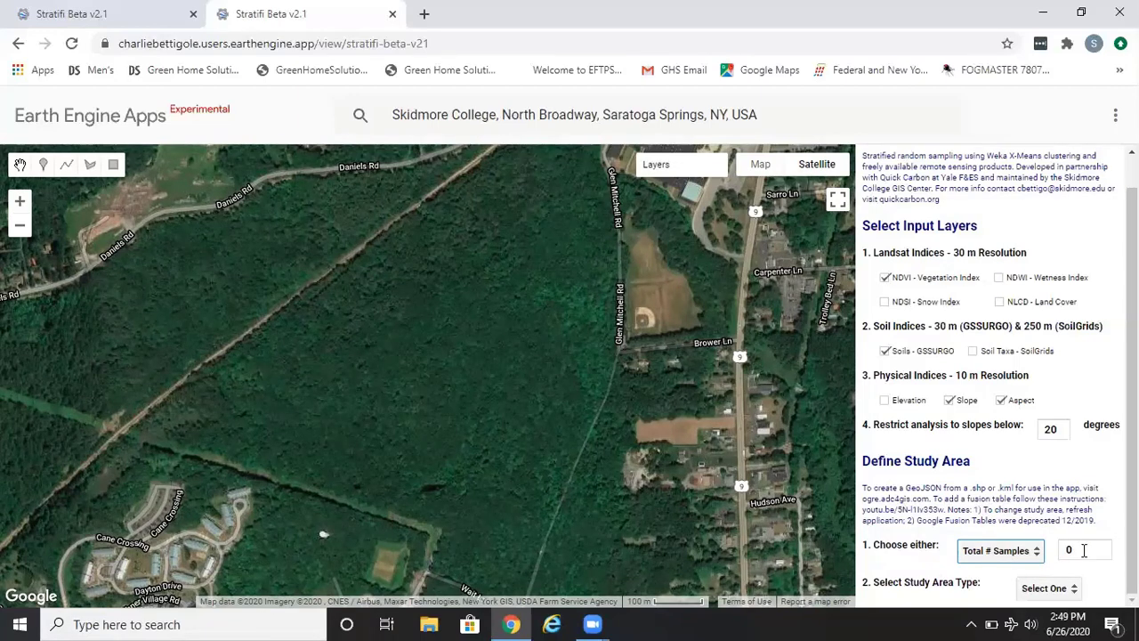
left_click(1085, 549)
left_click_drag(1085, 549, 1052, 545)
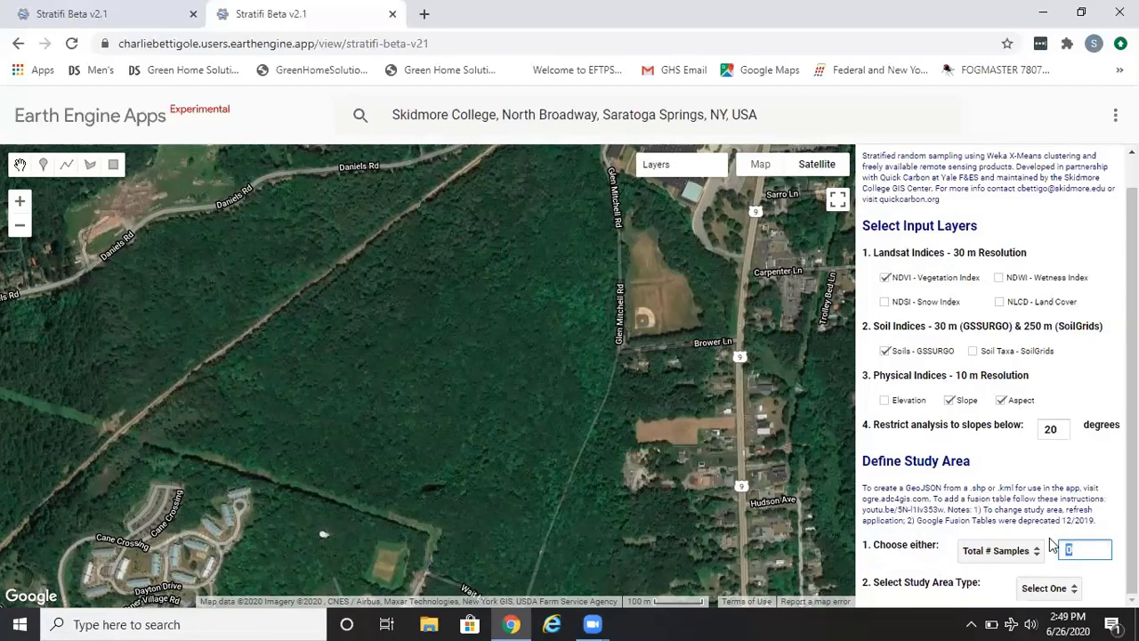
type("50")
left_click(1083, 531)
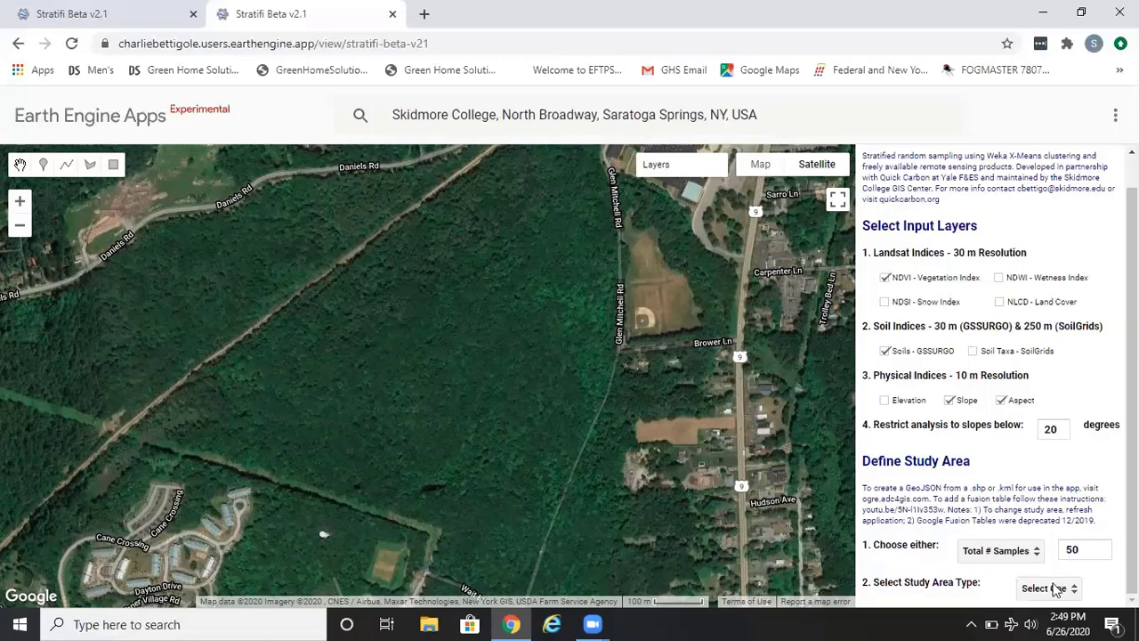
- Set the study area type to User Defined Polygon
left_click(1054, 589)
scroll(1018, 600, "down", 1)
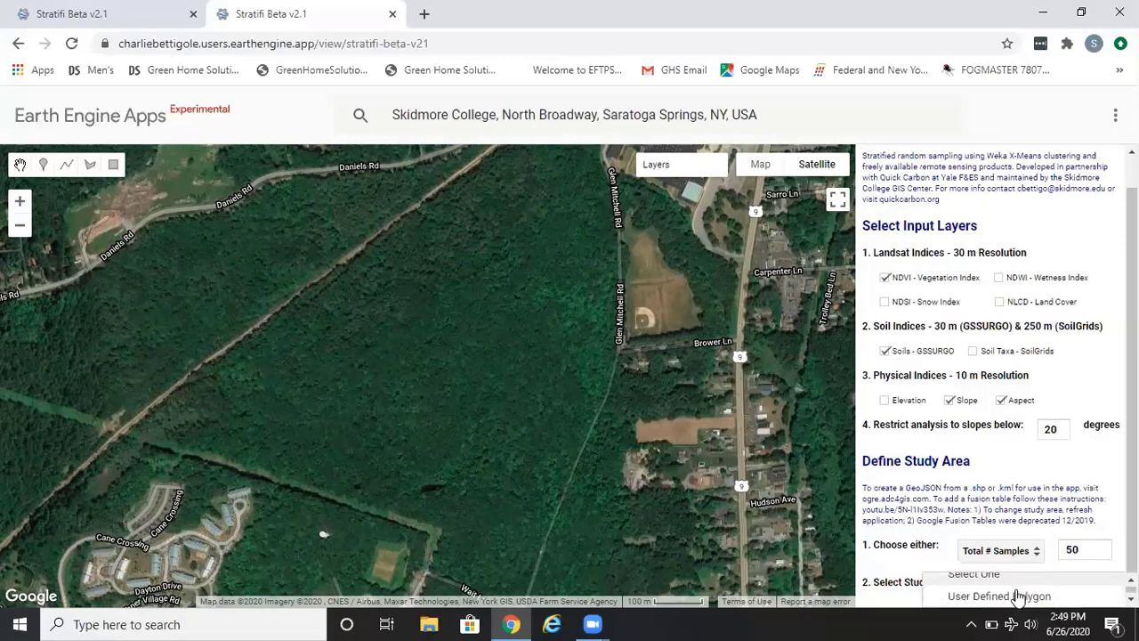
left_click(1013, 597)
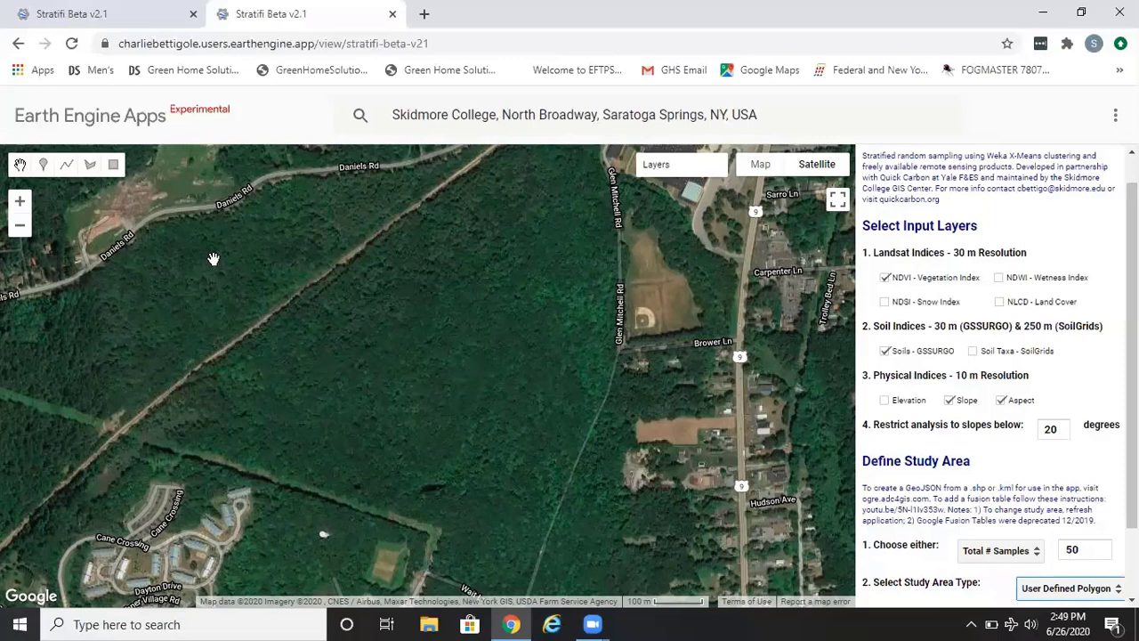
- Draw a six-sided polygon over the forest near Daniels Rd with the shape tool
left_click(90, 165)
left_click(296, 253)
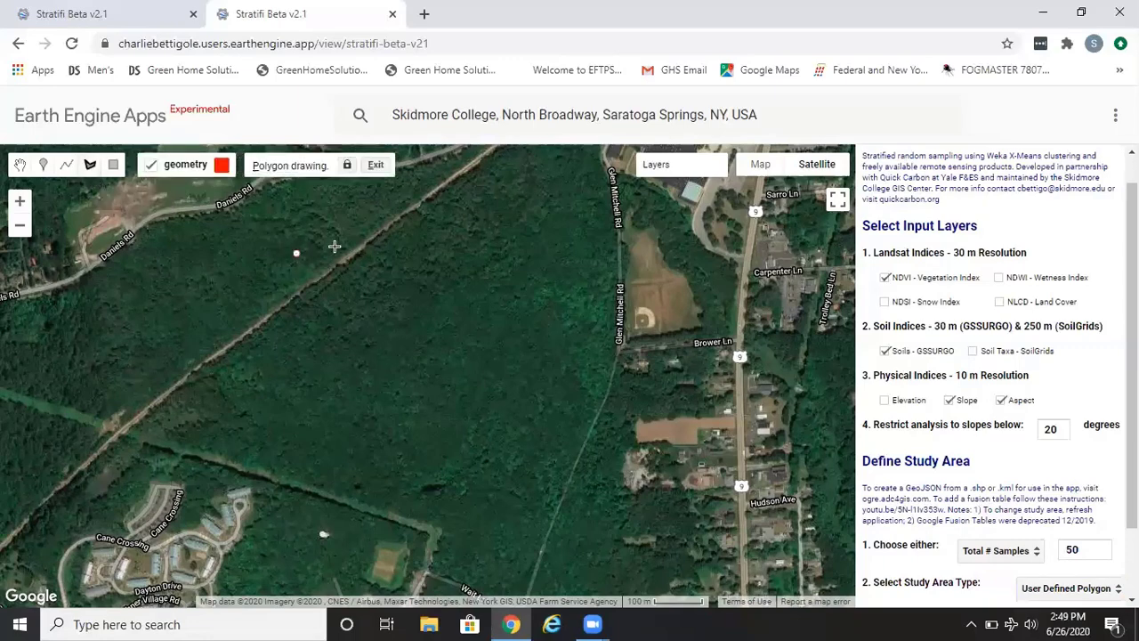
left_click(398, 232)
left_click(456, 270)
left_click(453, 323)
left_click(340, 336)
left_click(296, 304)
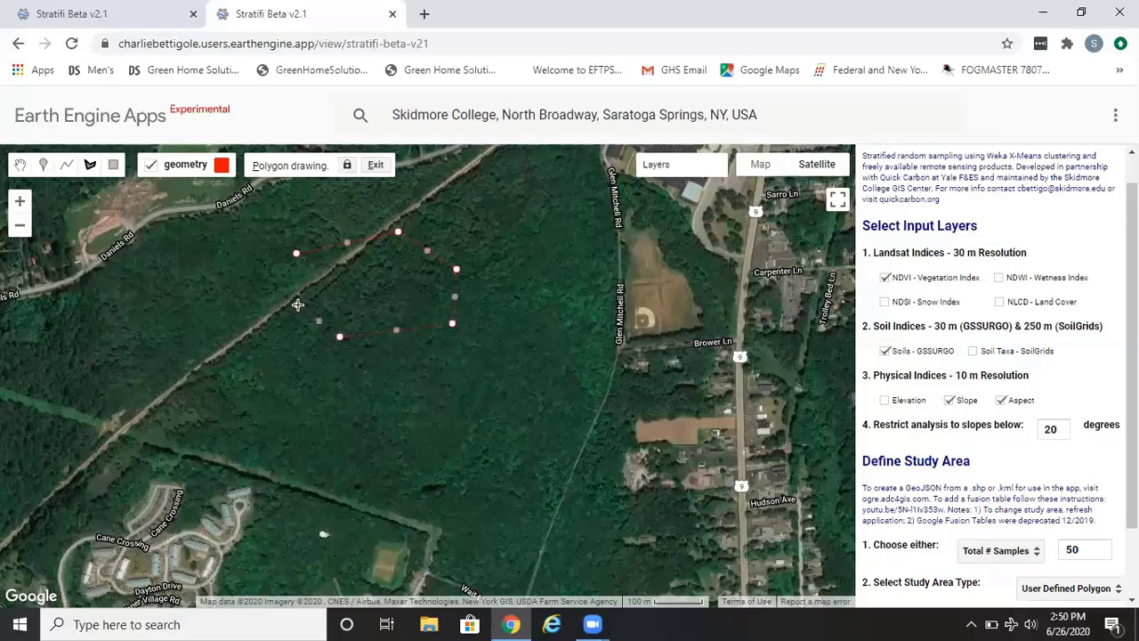
left_click(296, 255)
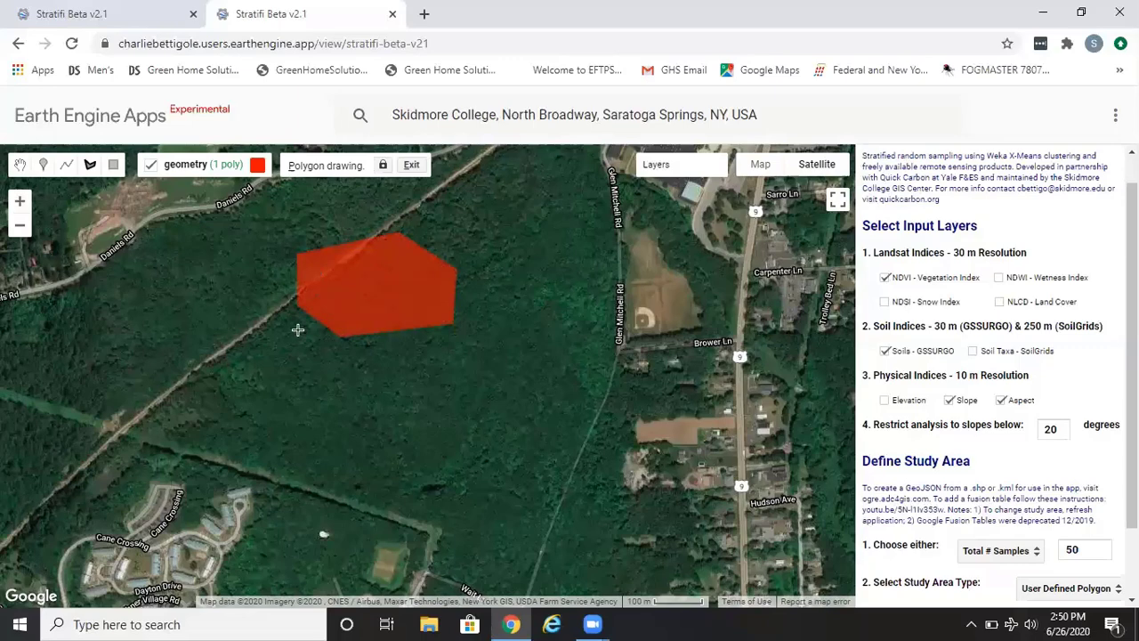
- Stop drawing, select the polygon and delete it
left_click(18, 165)
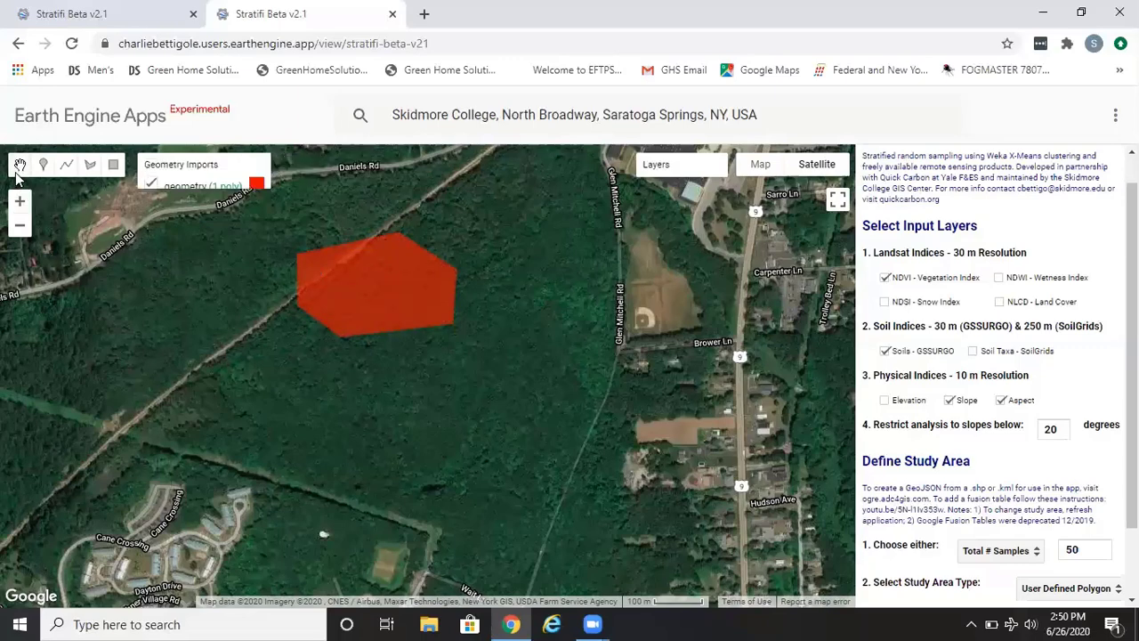
left_click(354, 305)
key("Delete")
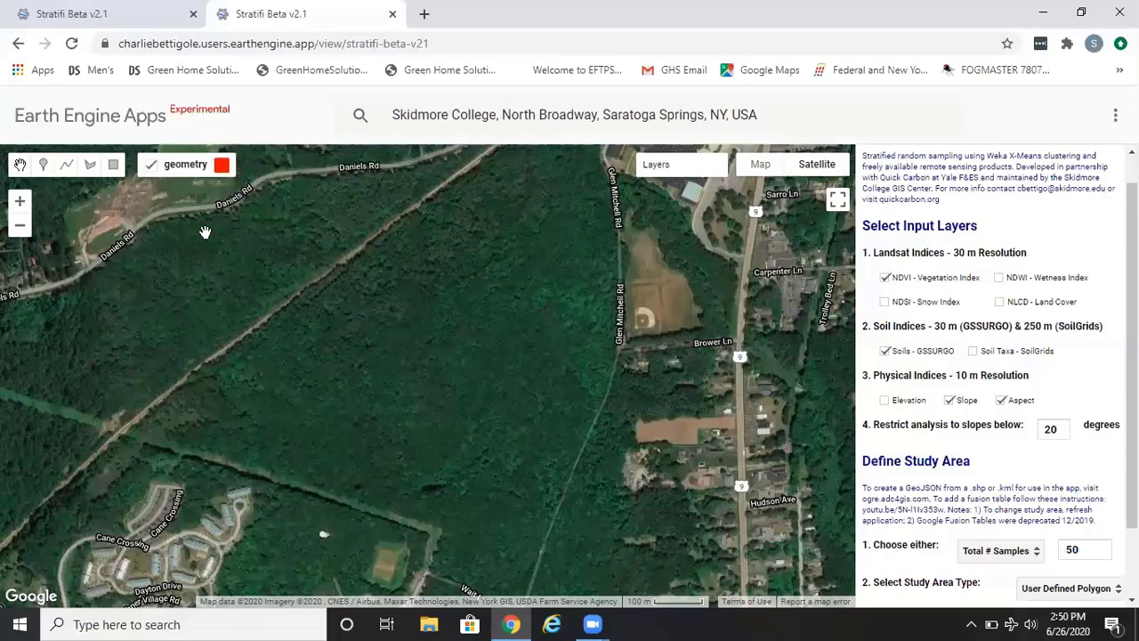
- Draw a large rectangle study area over the forest between Daniels Rd and Glen Mitchell Rd
left_click(113, 168)
left_click_drag(187, 275, 489, 471)
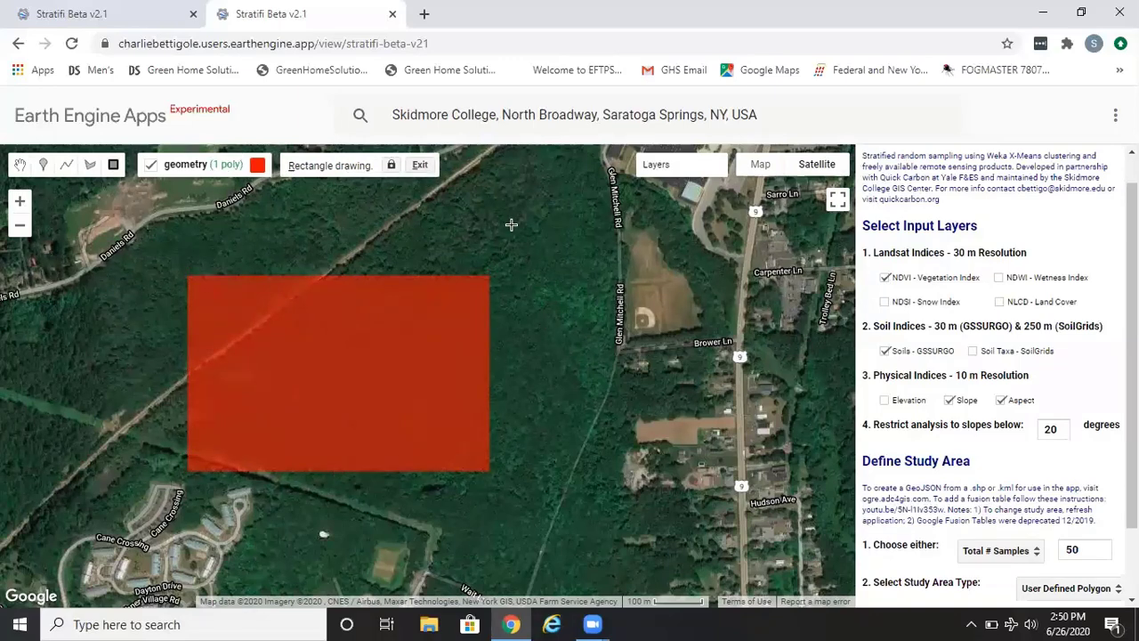
- Draw a second small rectangle beside Glen Mitchell Rd, then select it and delete it
left_click_drag(514, 226, 609, 319)
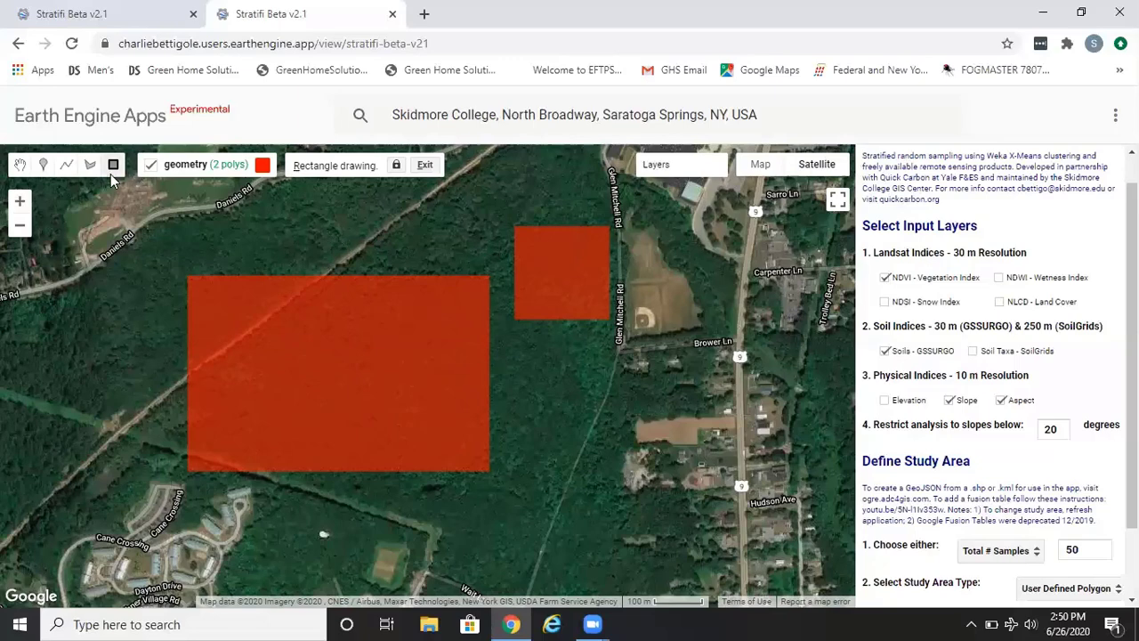
left_click(19, 164)
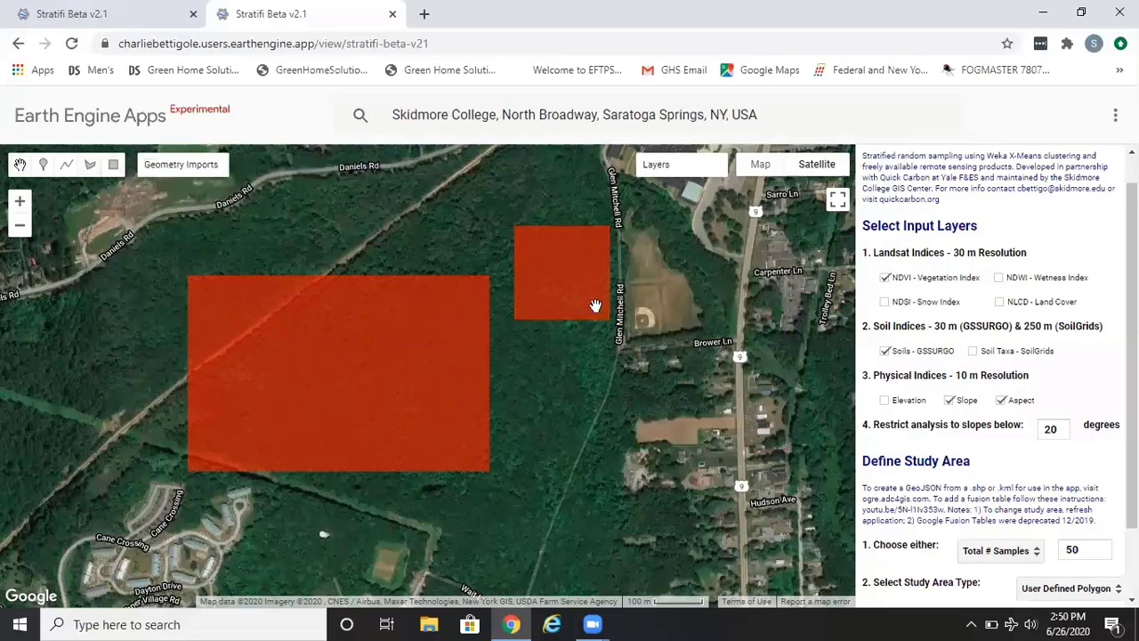
left_click(560, 274)
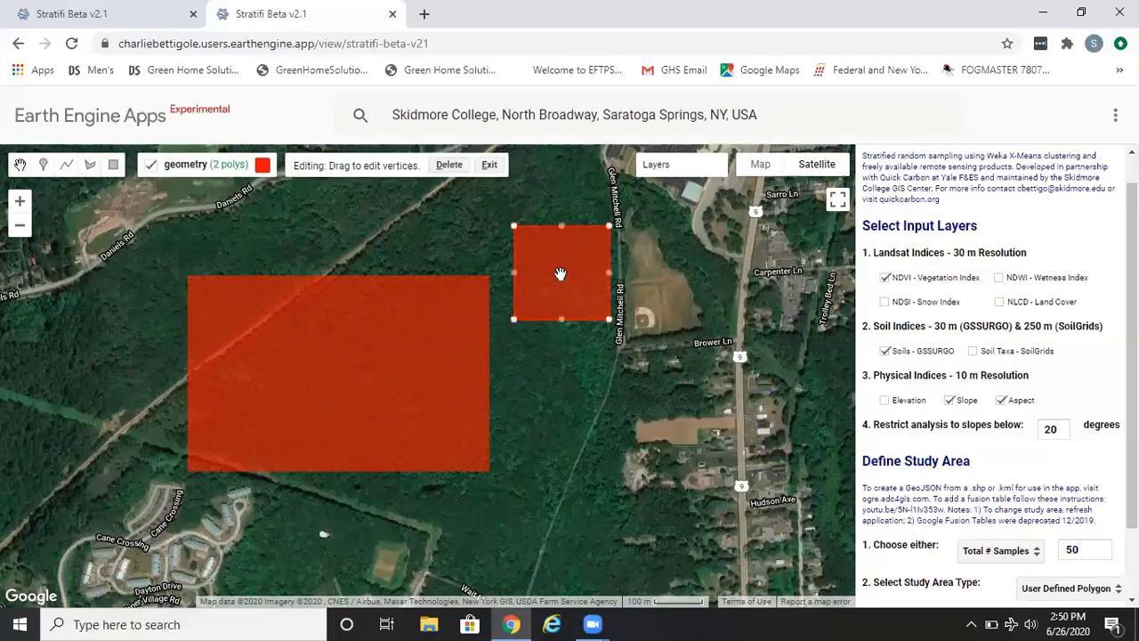
key("Delete")
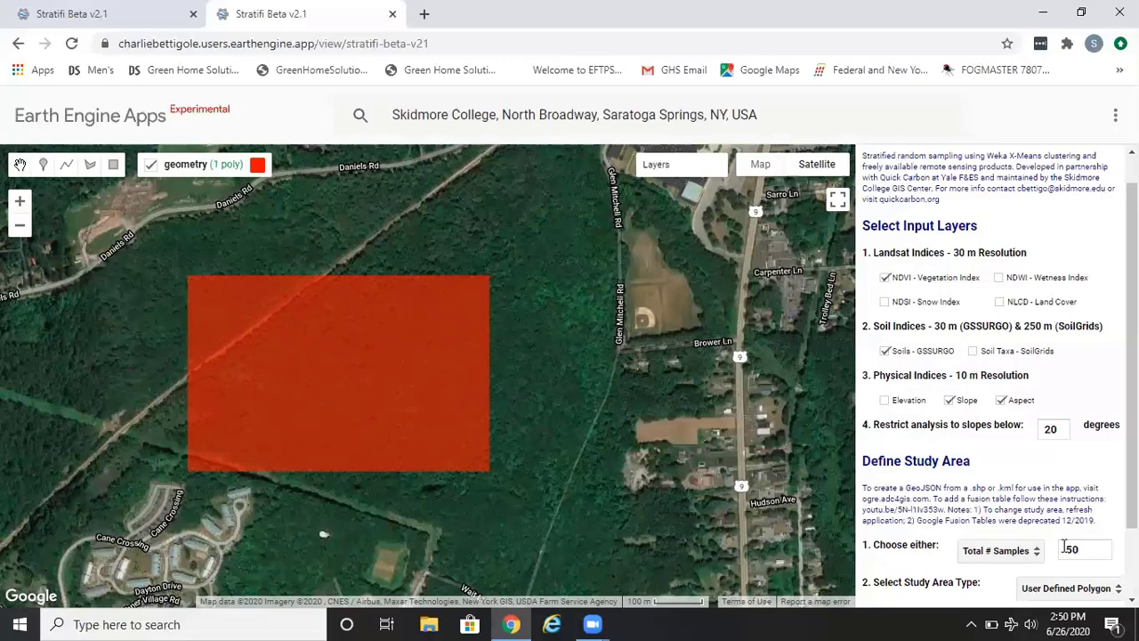
- Review the study area type options and the GeoJSON converter instructions
left_click(1090, 591)
scroll(1054, 585, "down", 2)
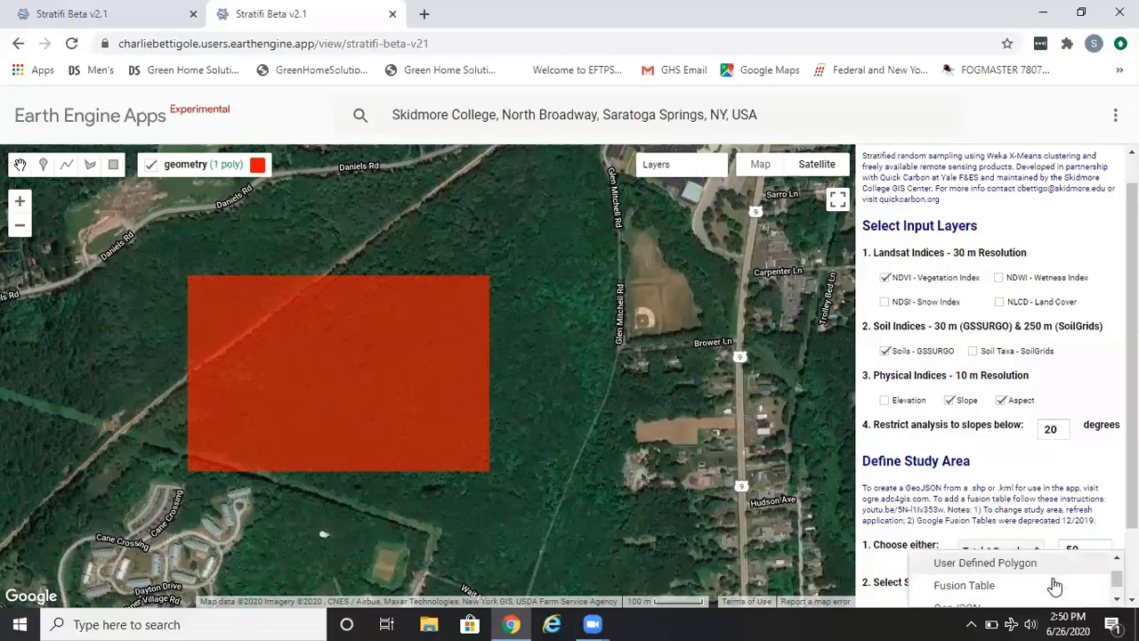
scroll(1055, 584, "up", 1)
scroll(997, 595, "down", 1)
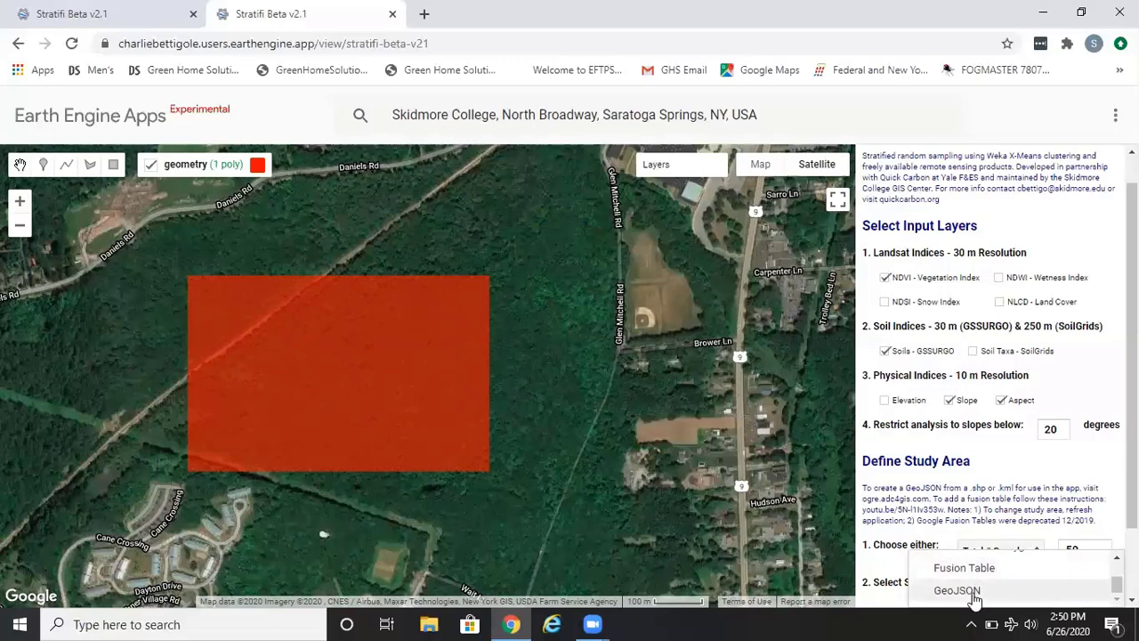
left_click(953, 516)
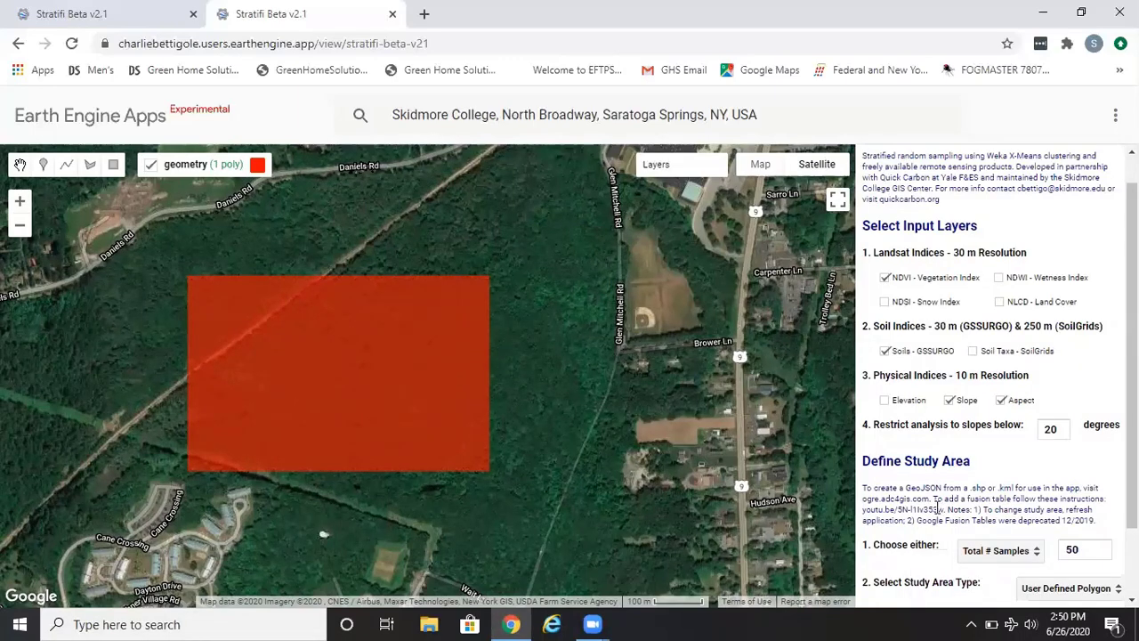
left_click_drag(930, 499, 862, 499)
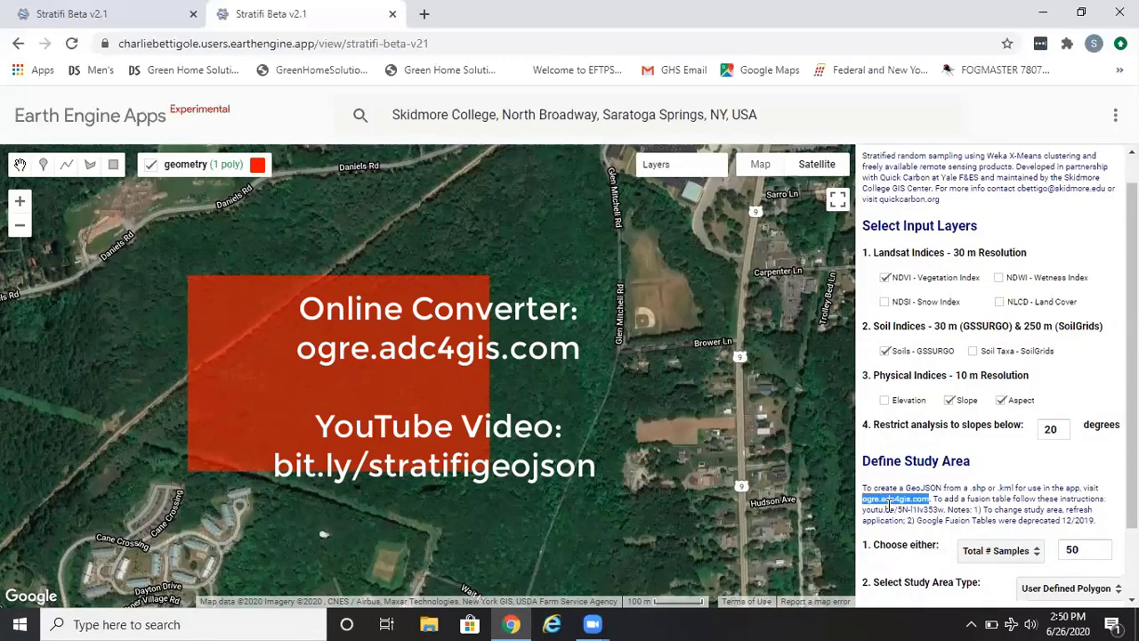
left_click(949, 496)
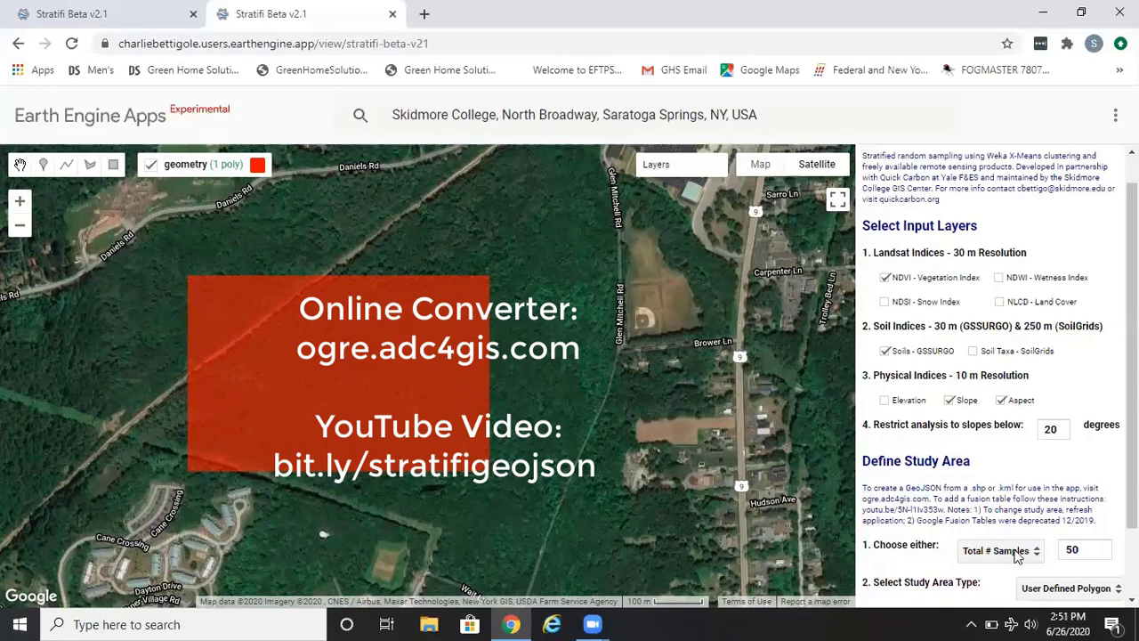
- Run the stratification on the drawn study area
scroll(1066, 541, "down", 1)
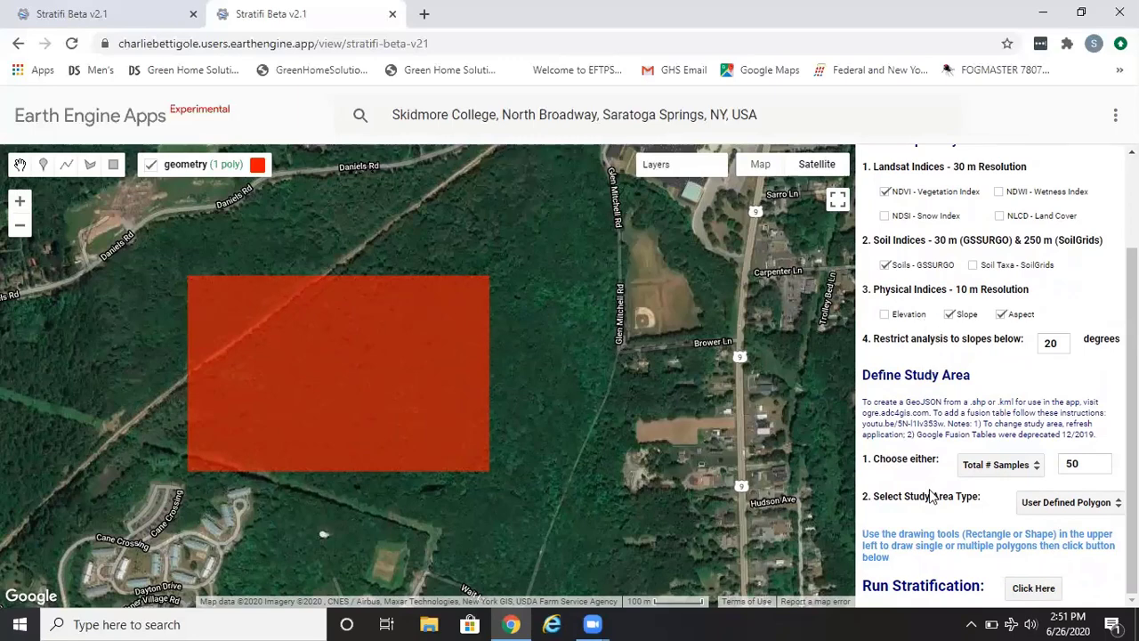
left_click(1034, 589)
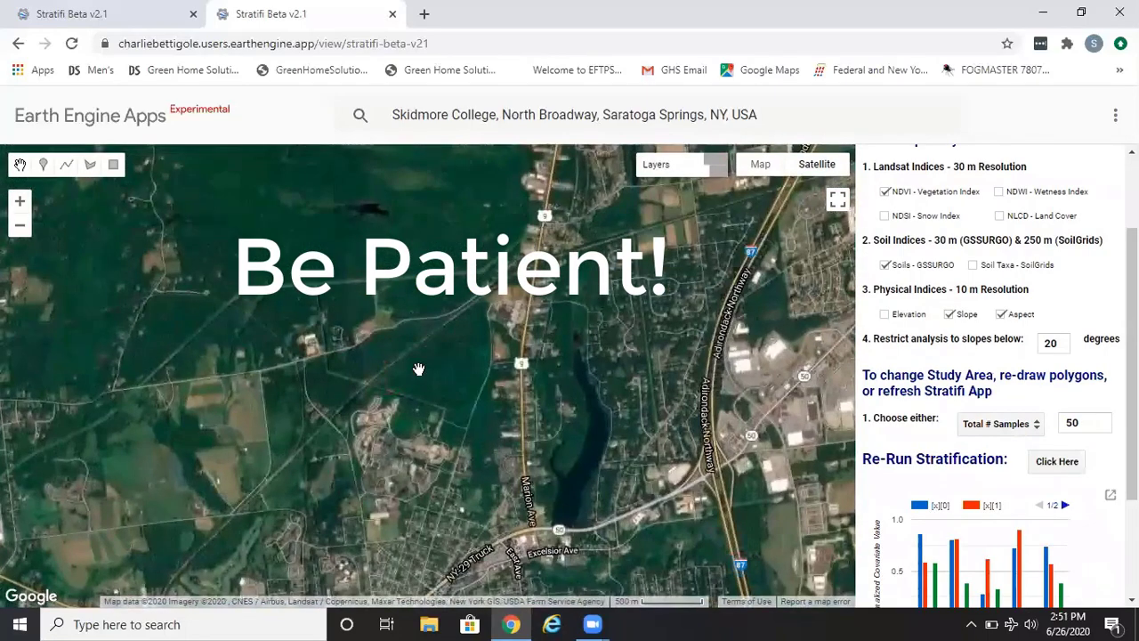
- Examine the stratified sample points on the map and the data download links
scroll(419, 369, "up", 1)
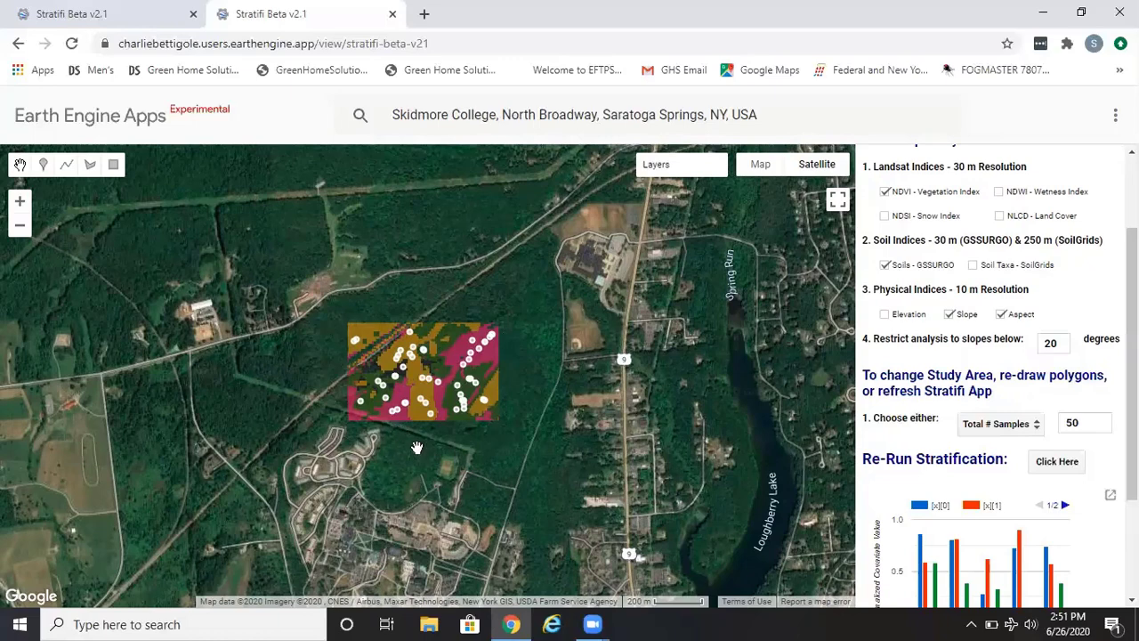
scroll(868, 522, "down", 1)
scroll(868, 522, "down", 2)
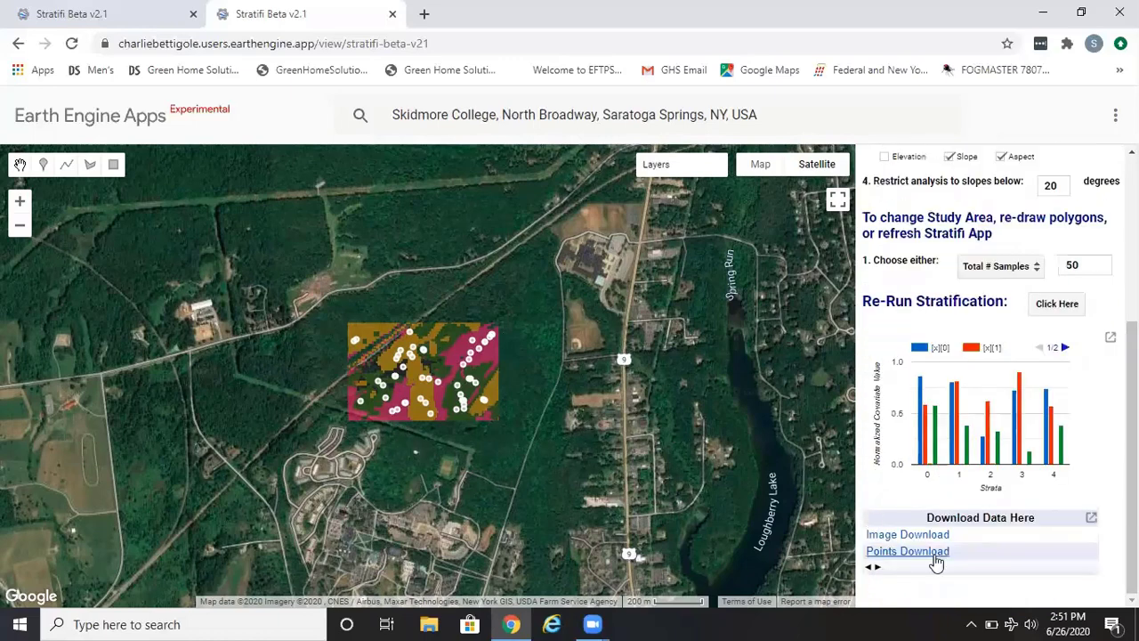